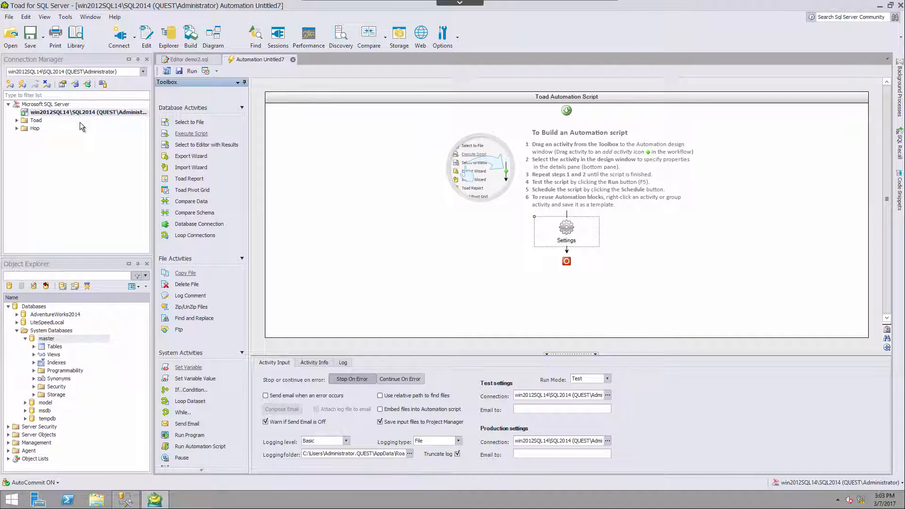
Step: Review the demo2.sql query and the Exception Reporting task in the Automation guided tour, leaving the tour without creating a script
{"action": "left_click", "coordinate": [190, 60]}
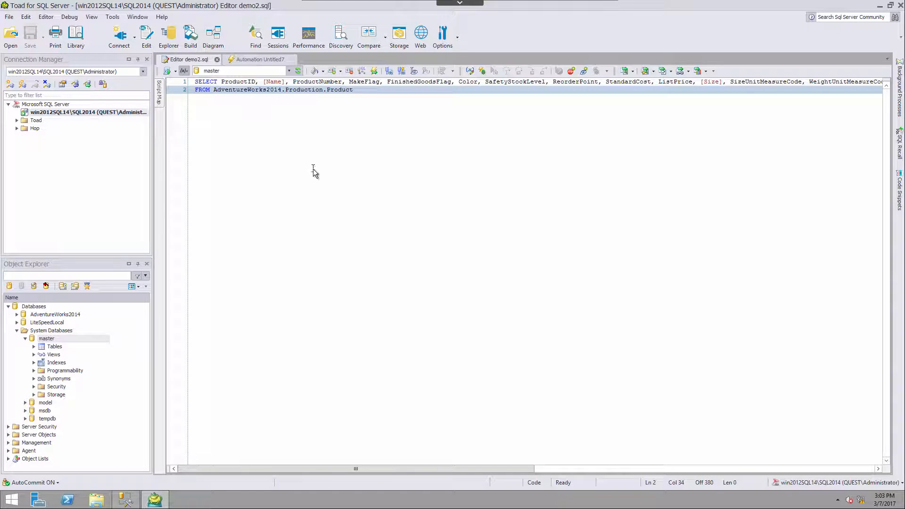
{"action": "left_click", "coordinate": [113, 17]}
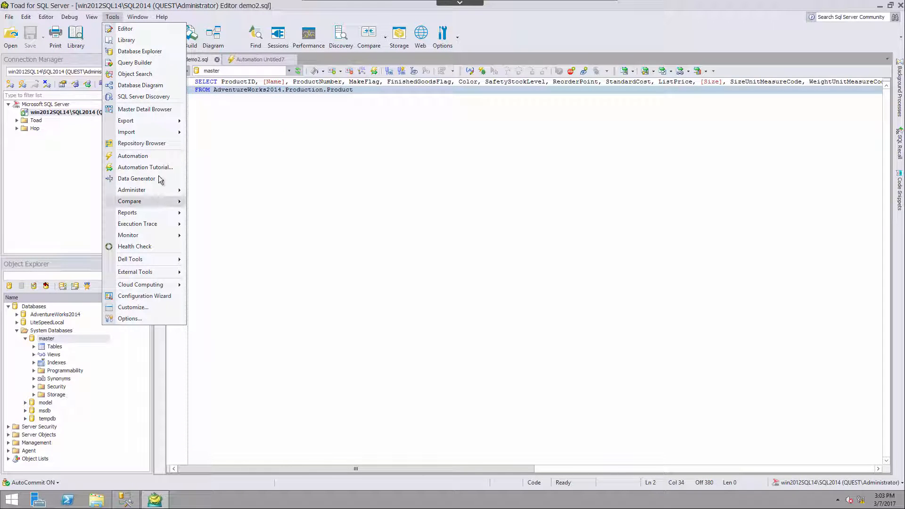
{"action": "left_click", "coordinate": [331, 147]}
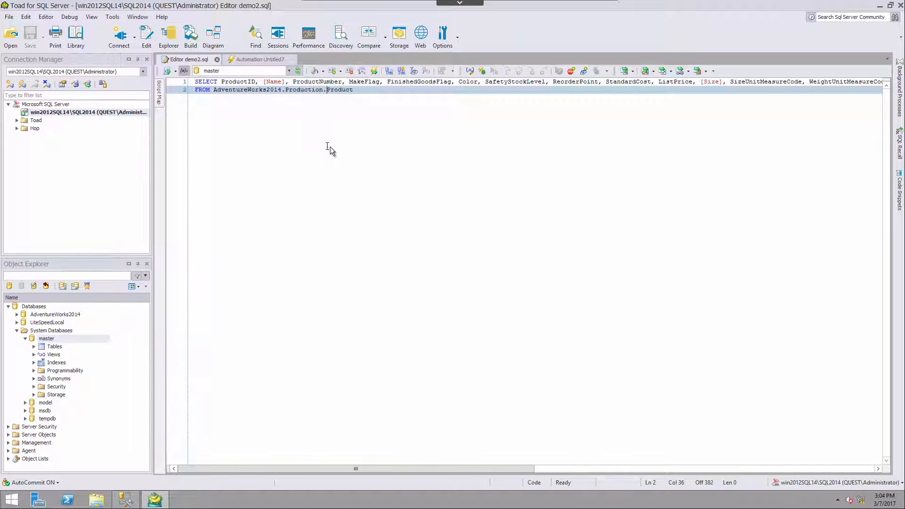
{"action": "left_click", "coordinate": [374, 74]}
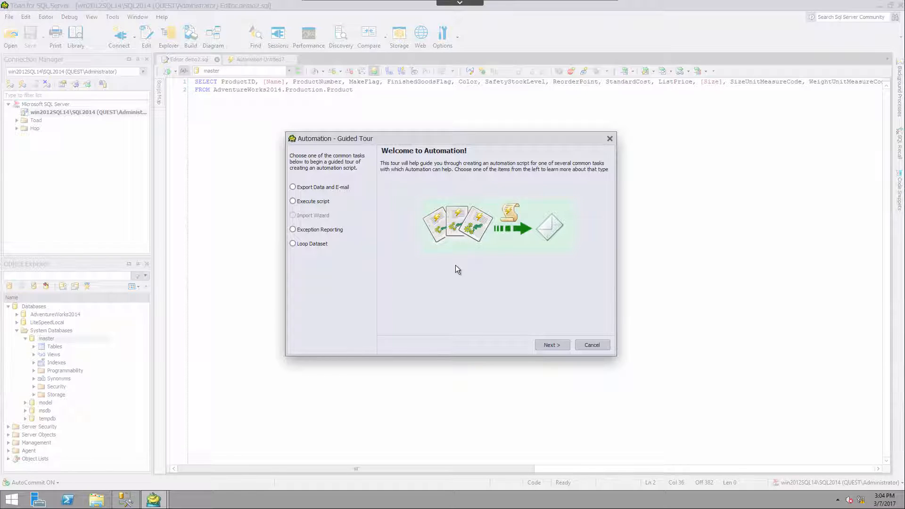
{"action": "left_click", "coordinate": [322, 232]}
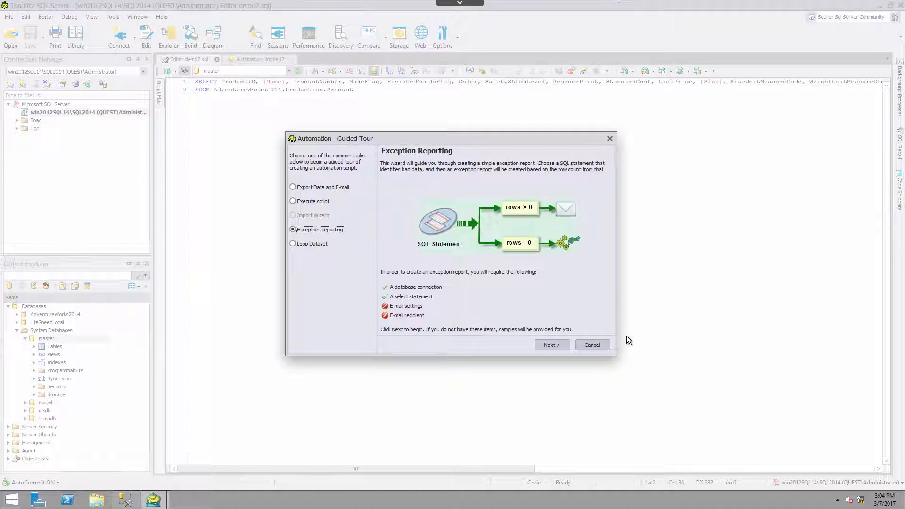
{"action": "left_click", "coordinate": [593, 345]}
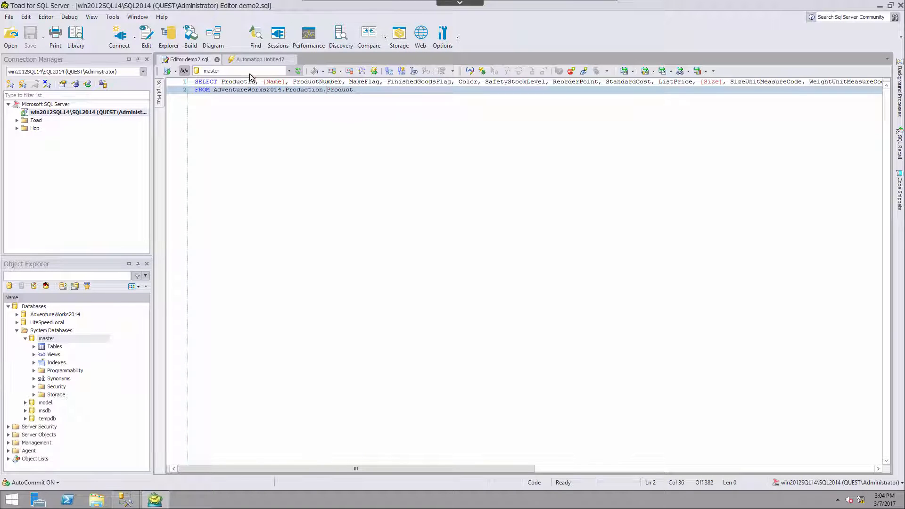
Step: Return to the Untitled7 automation script and collapse the File Activities and System Activities groups in the toolbox
{"action": "left_click", "coordinate": [249, 59]}
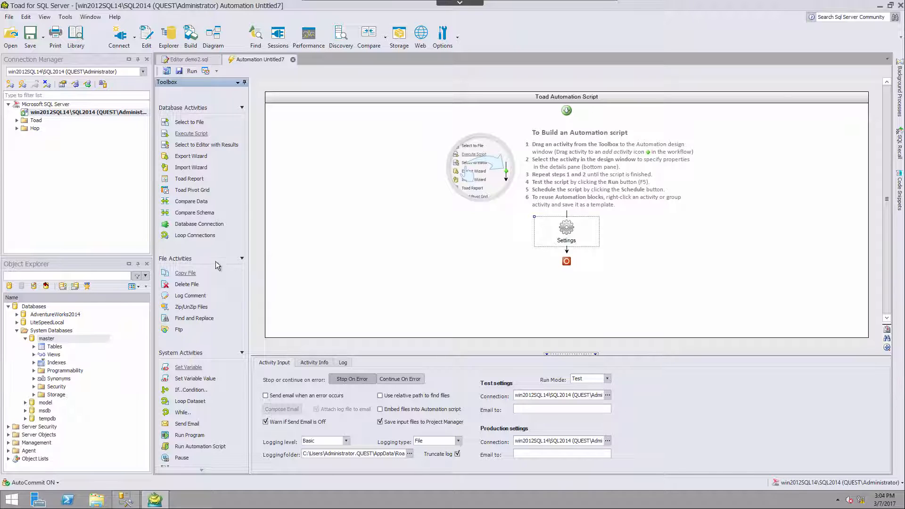
{"action": "left_click", "coordinate": [202, 470]}
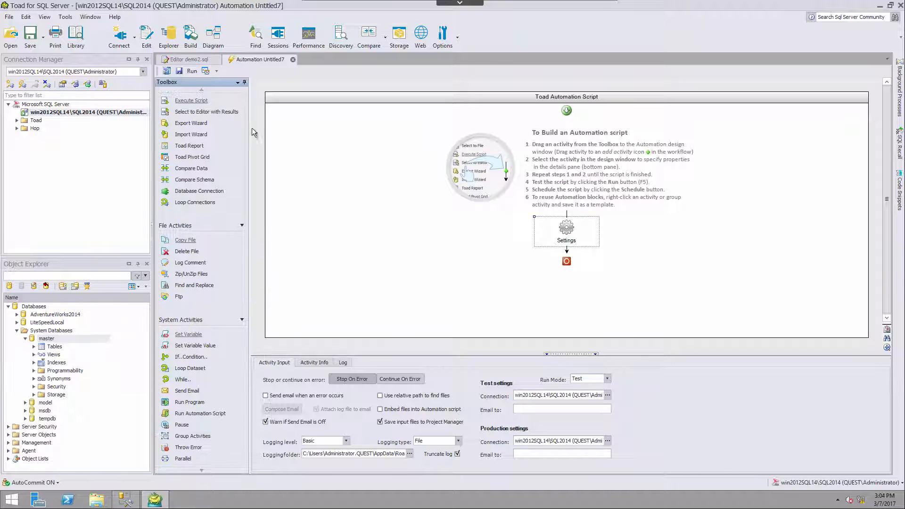
{"action": "left_click", "coordinate": [214, 90]}
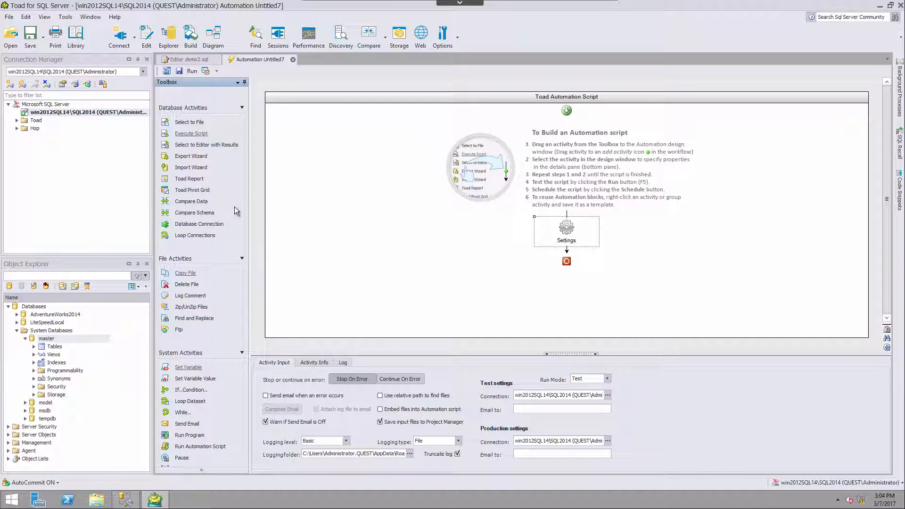
{"action": "left_click", "coordinate": [242, 259]}
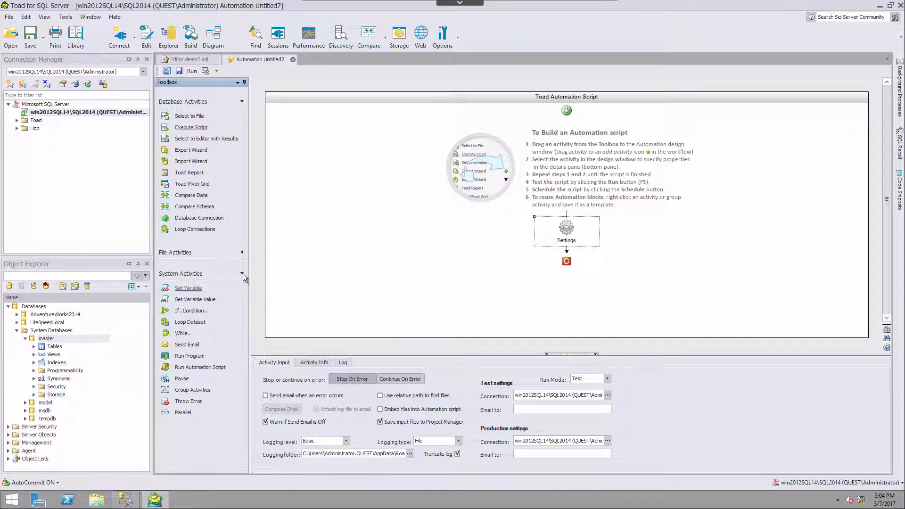
{"action": "left_click", "coordinate": [242, 274]}
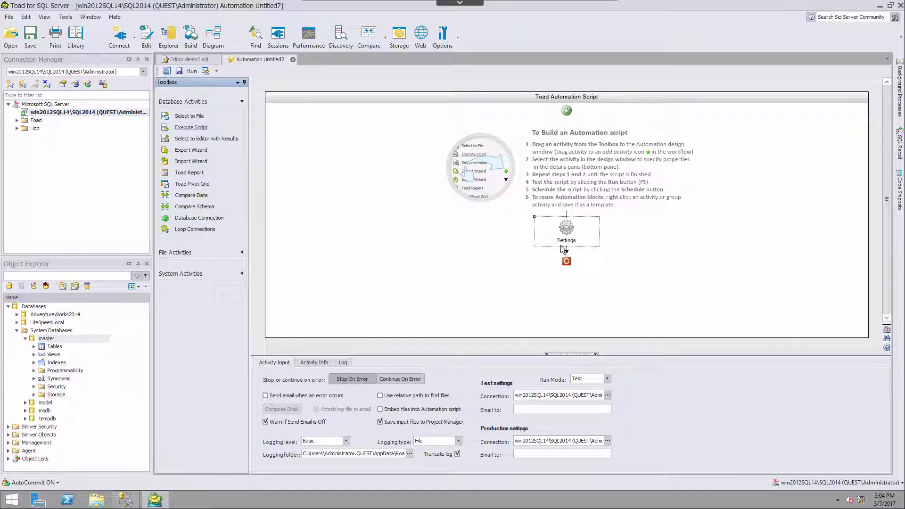
Step: In the script's Settings activity, keep Stop On Error and switch the run mode to Production and back to Test
{"action": "left_click", "coordinate": [569, 233]}
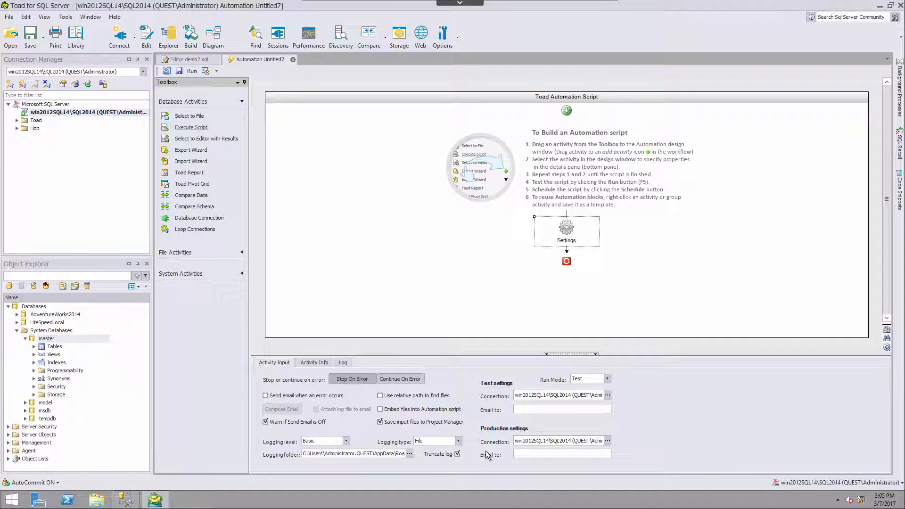
{"action": "left_click", "coordinate": [356, 381]}
{"action": "left_click", "coordinate": [608, 378]}
{"action": "left_click", "coordinate": [596, 394]}
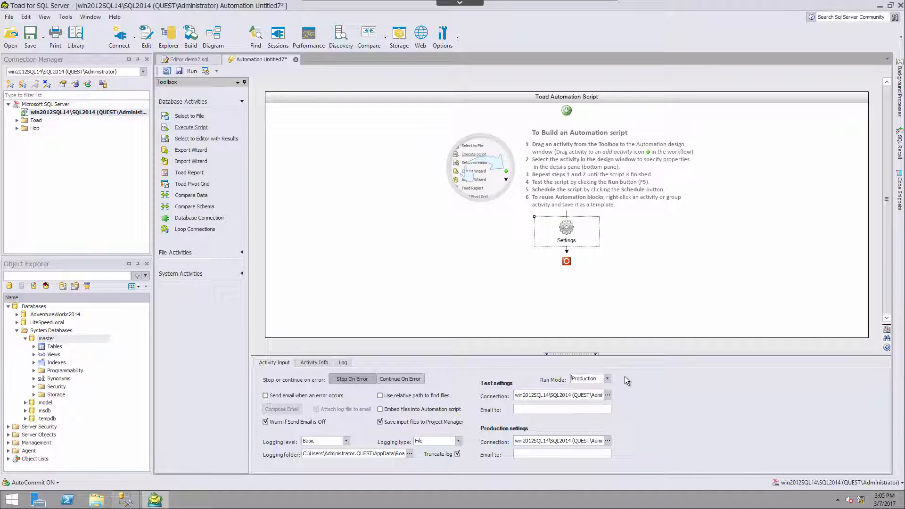
{"action": "left_click", "coordinate": [608, 379]}
{"action": "left_click", "coordinate": [599, 388]}
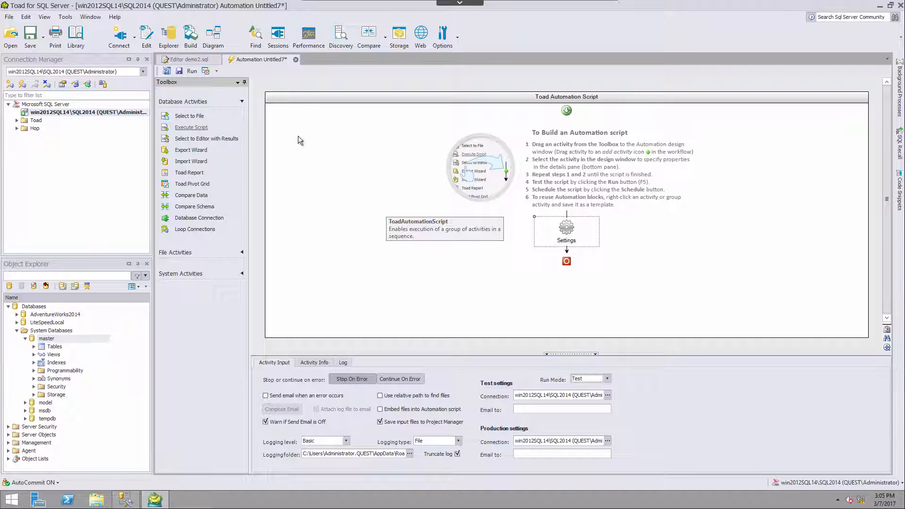
Step: Add a Select to File activity after Settings, check its validation errors, and reselect the activity
{"action": "double_click", "coordinate": [199, 121]}
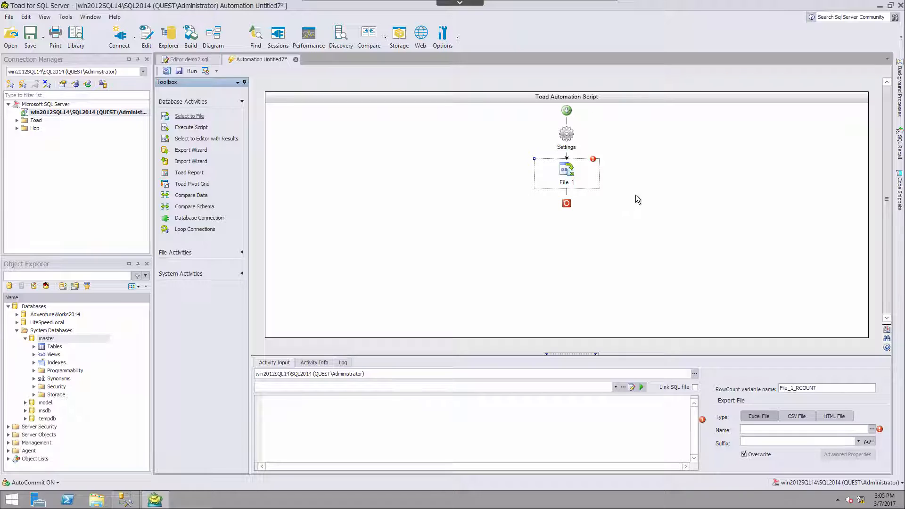
{"action": "left_click", "coordinate": [597, 160]}
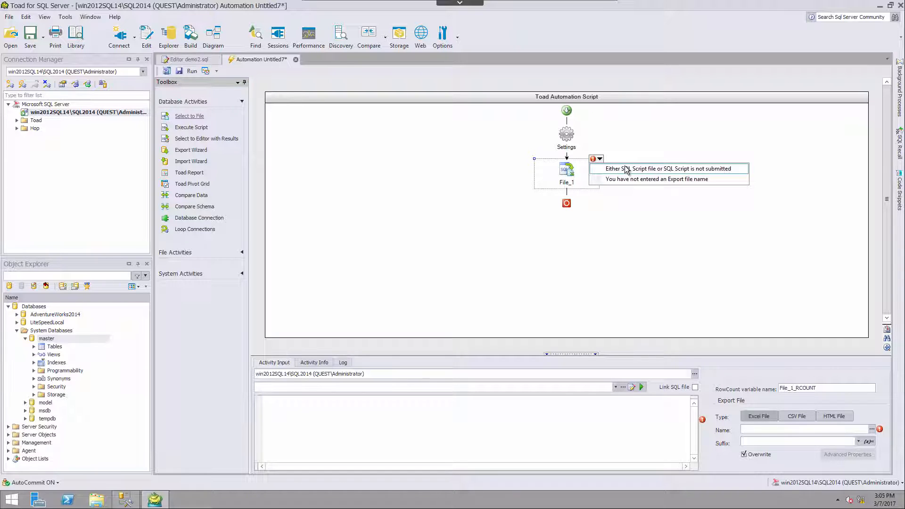
{"action": "left_click", "coordinate": [631, 265]}
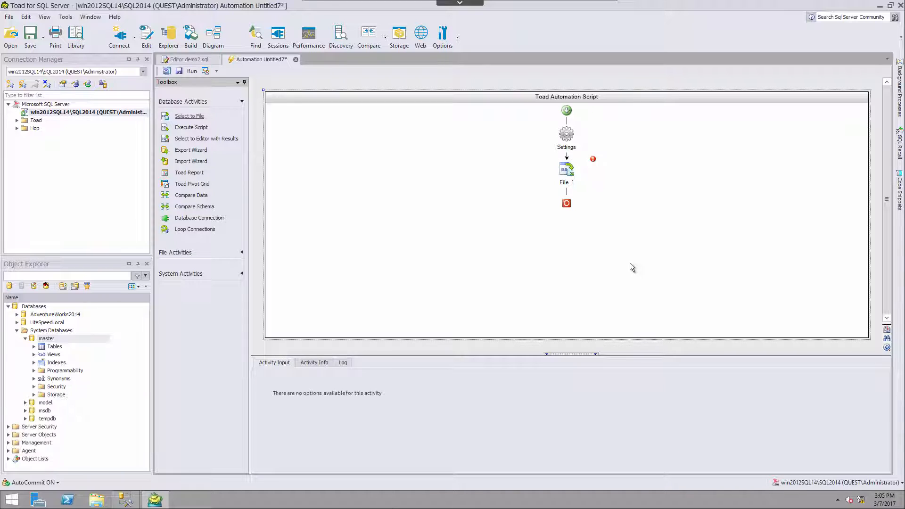
{"action": "left_click", "coordinate": [571, 183]}
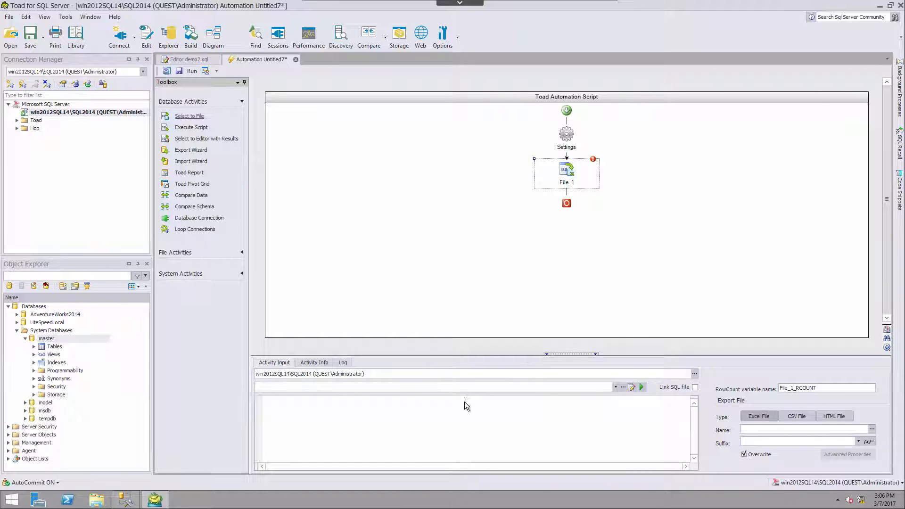
{"action": "left_click", "coordinate": [357, 401]}
{"action": "type", "text": "SELECT"}
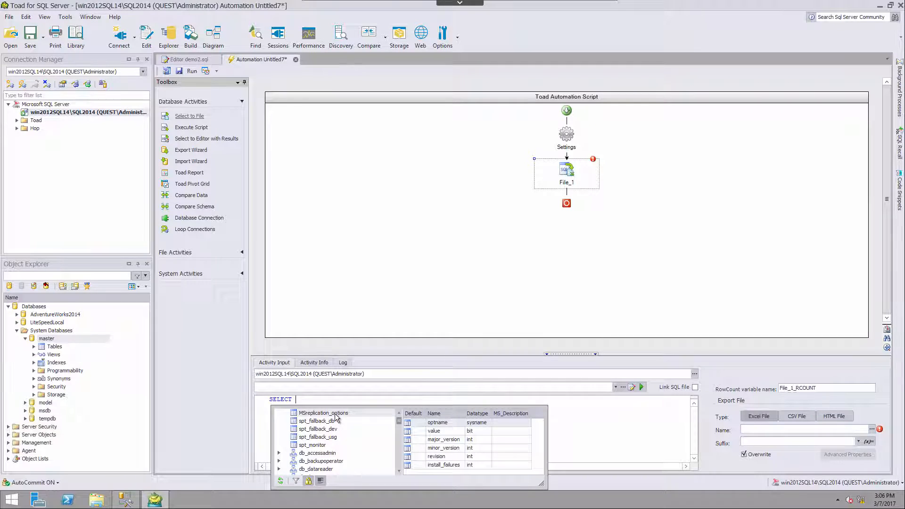
{"action": "key", "text": "BackSpace"}
{"action": "key", "text": "BackSpace"}
{"action": "key", "text": "BackSpace"}
{"action": "key", "text": "BackSpace"}
{"action": "key", "text": "BackSpace"}
{"action": "key", "text": "BackSpace"}
{"action": "key", "text": "BackSpace"}
Step: Load the SQL from the demo2 file in the Shared Toad folder into the Select to File activity
{"action": "left_click", "coordinate": [318, 389]}
{"action": "left_click", "coordinate": [623, 388]}
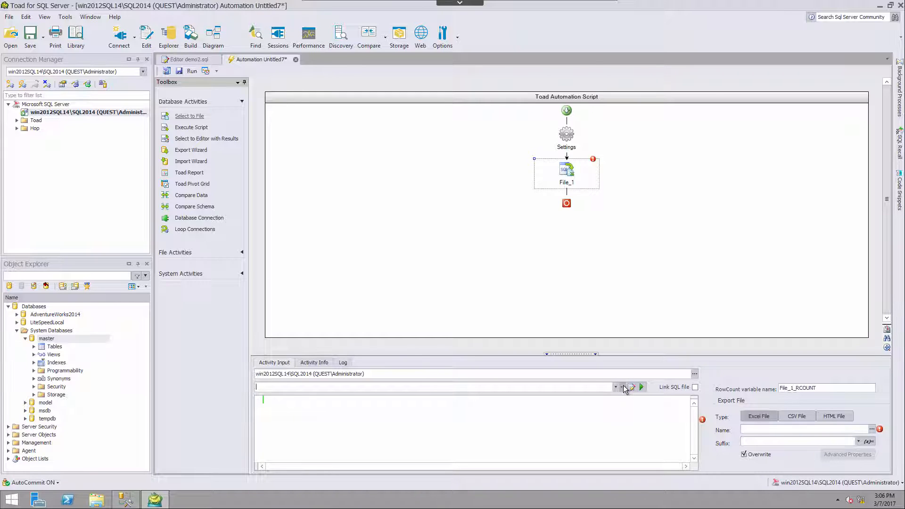
{"action": "left_click", "coordinate": [369, 131]}
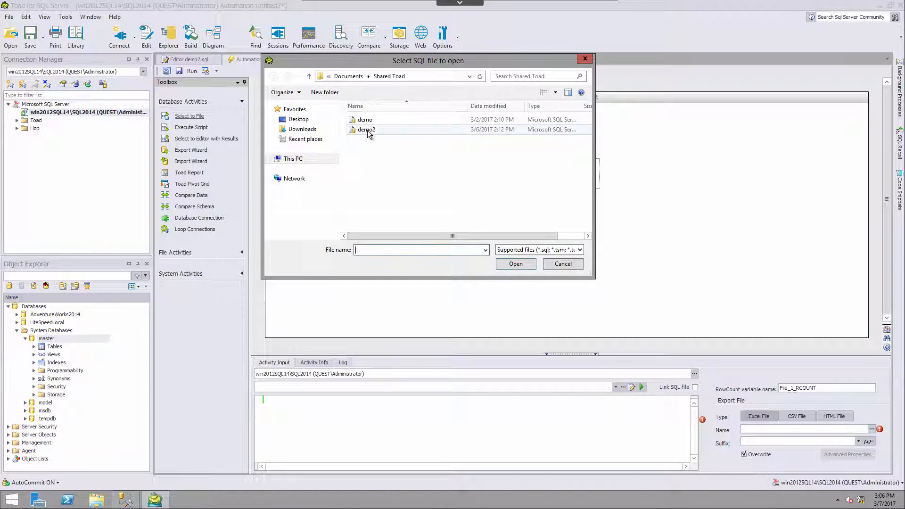
{"action": "left_click", "coordinate": [515, 264]}
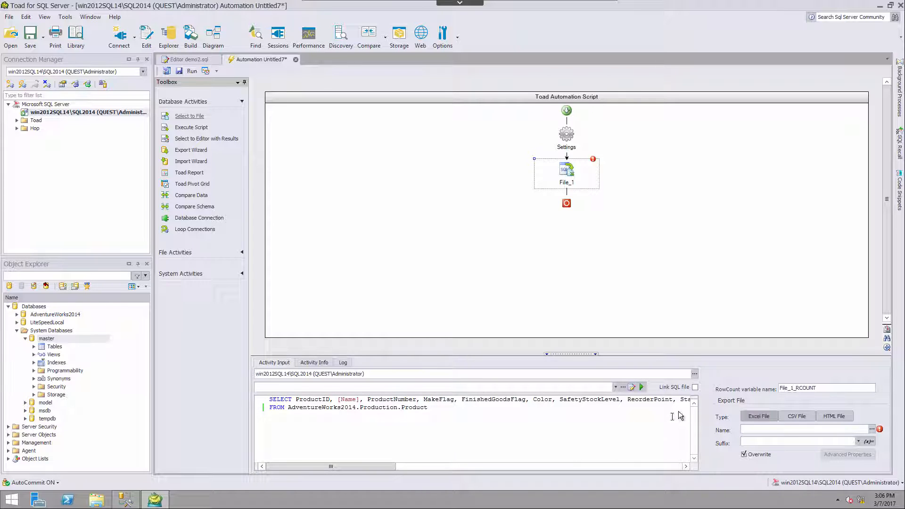
Step: Enable Link SQL file and link the demo2 file from the Shared Toad folder to the activity
{"action": "left_click", "coordinate": [695, 388]}
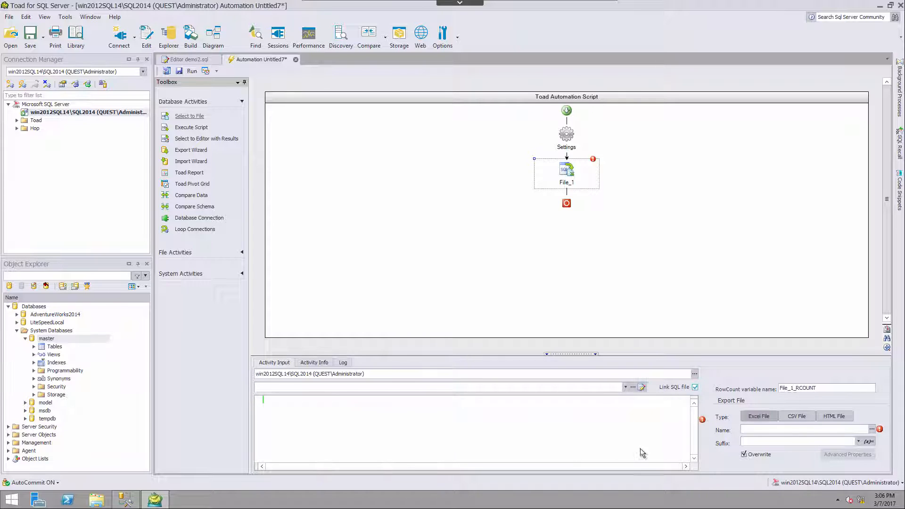
{"action": "left_click", "coordinate": [634, 387]}
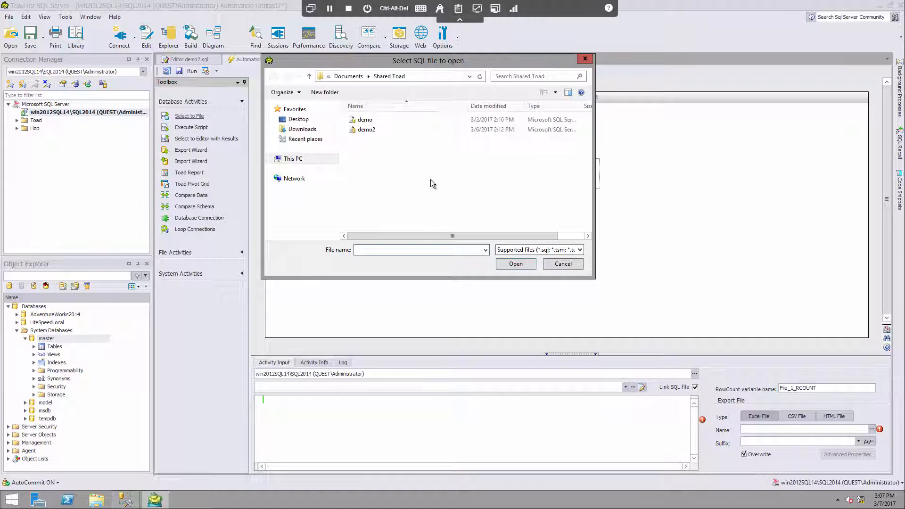
{"action": "left_click", "coordinate": [368, 131]}
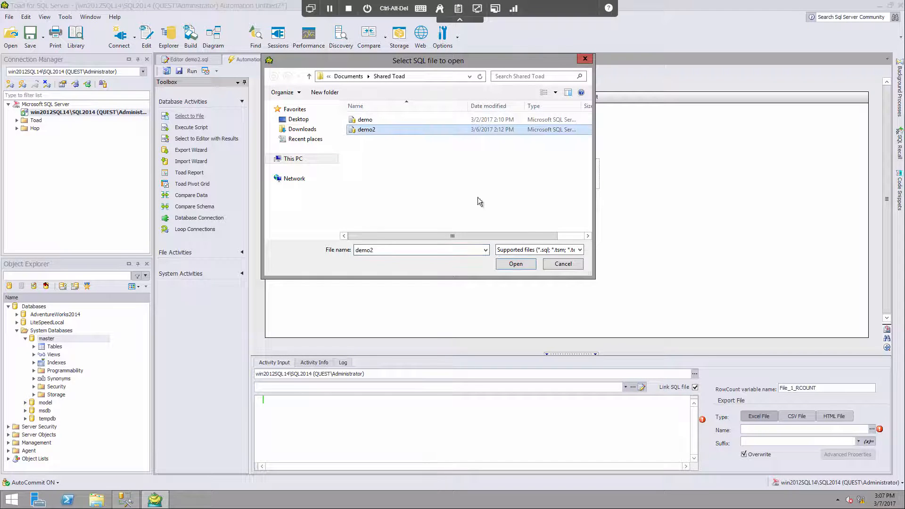
{"action": "left_click", "coordinate": [526, 263]}
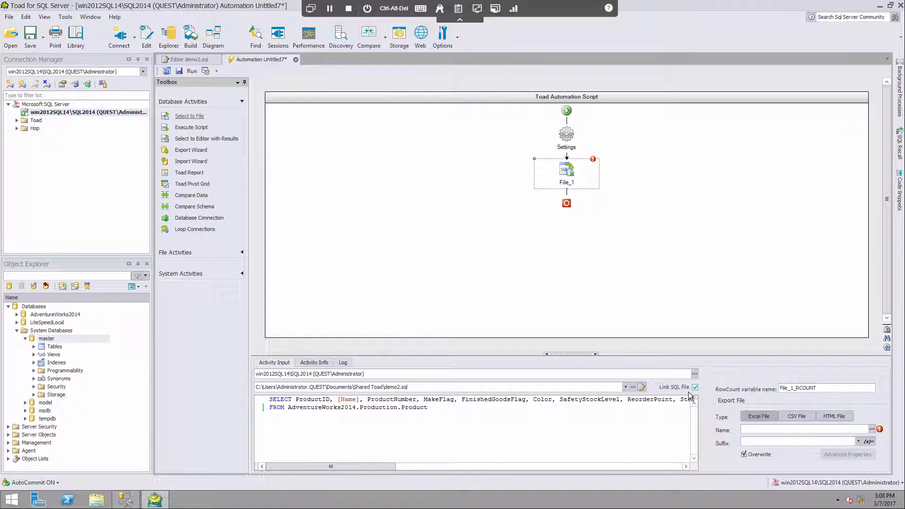
Step: Set the activity's export type to CSV File and name the export file demo123
{"action": "left_click", "coordinate": [787, 429]}
{"action": "left_click", "coordinate": [810, 418]}
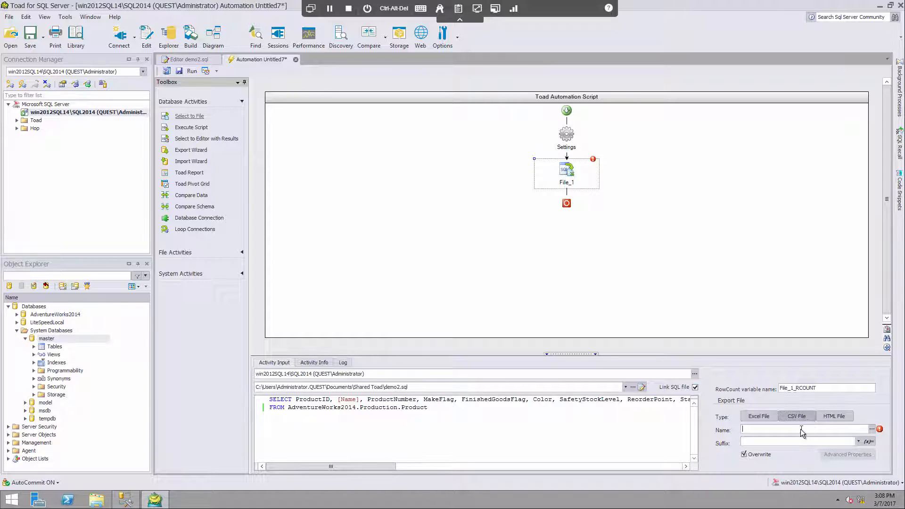
{"action": "type", "text": "demo123"}
{"action": "key", "text": "Tab"}
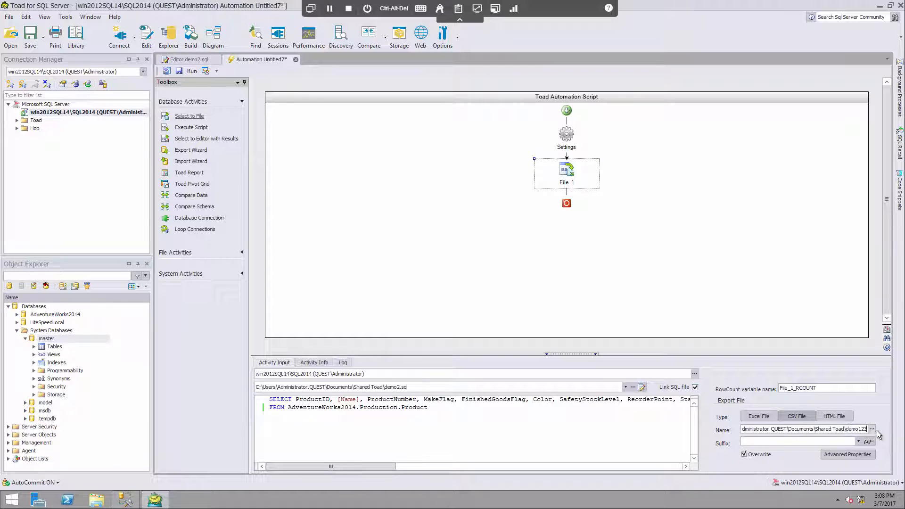
Step: Check the export file's destination folder without changing it, and turn the Overwrite option off and back on
{"action": "left_click", "coordinate": [872, 429]}
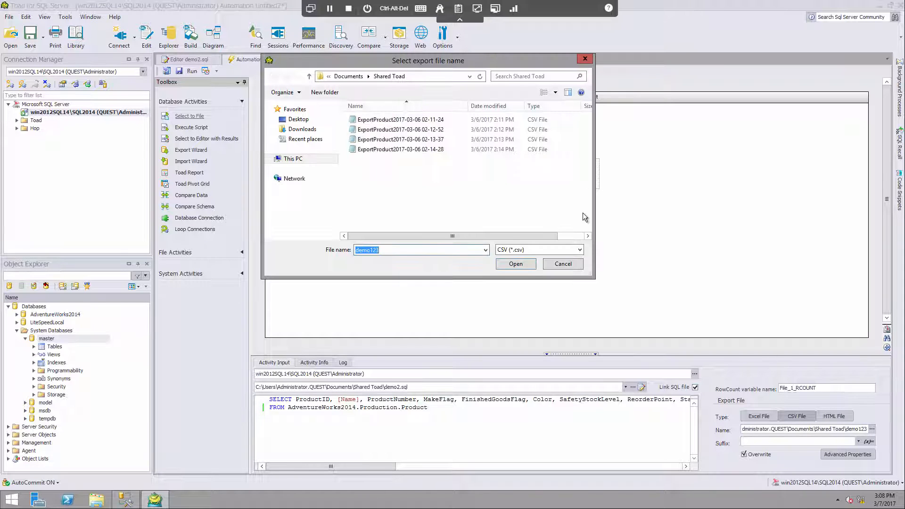
{"action": "left_click", "coordinate": [562, 264]}
{"action": "left_click", "coordinate": [744, 455]}
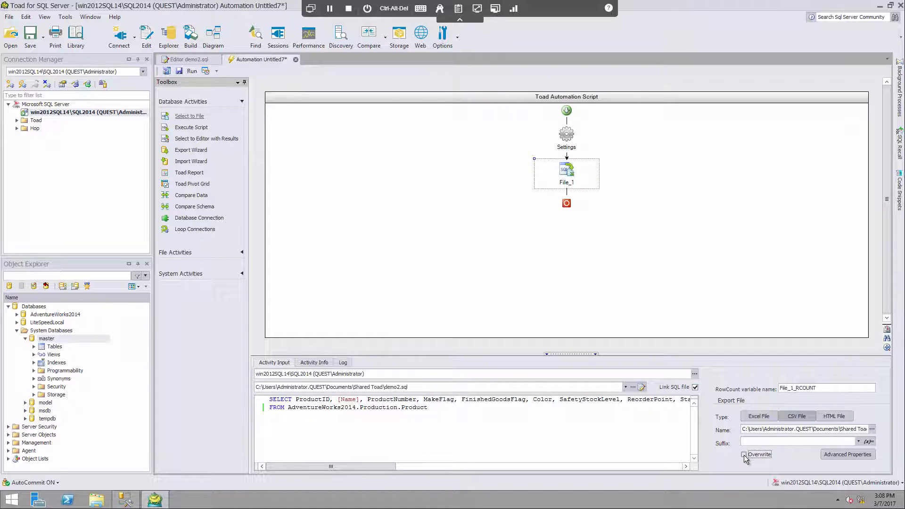
{"action": "left_click", "coordinate": [744, 455]}
Step: Examine the date formats available for the file suffix and the Math Functions in the expression builder, leaving the suffix empty
{"action": "left_click", "coordinate": [858, 442]}
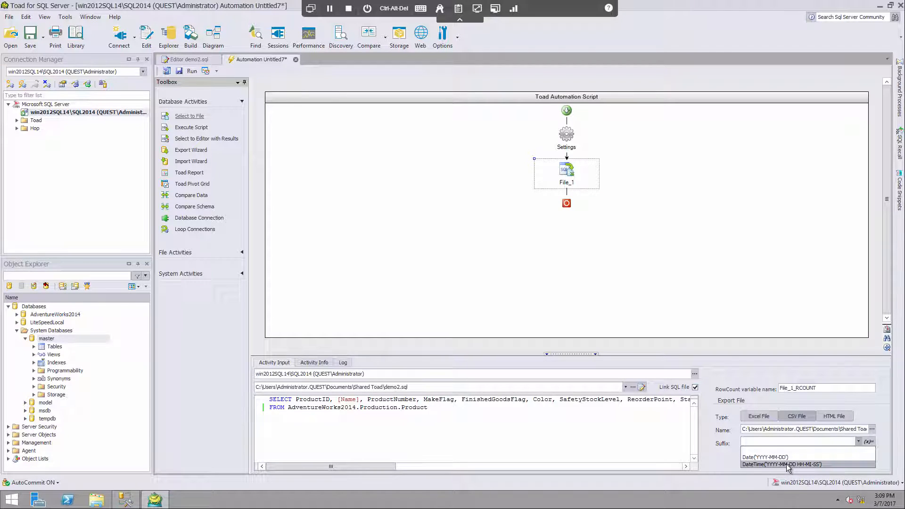
{"action": "left_click", "coordinate": [718, 454]}
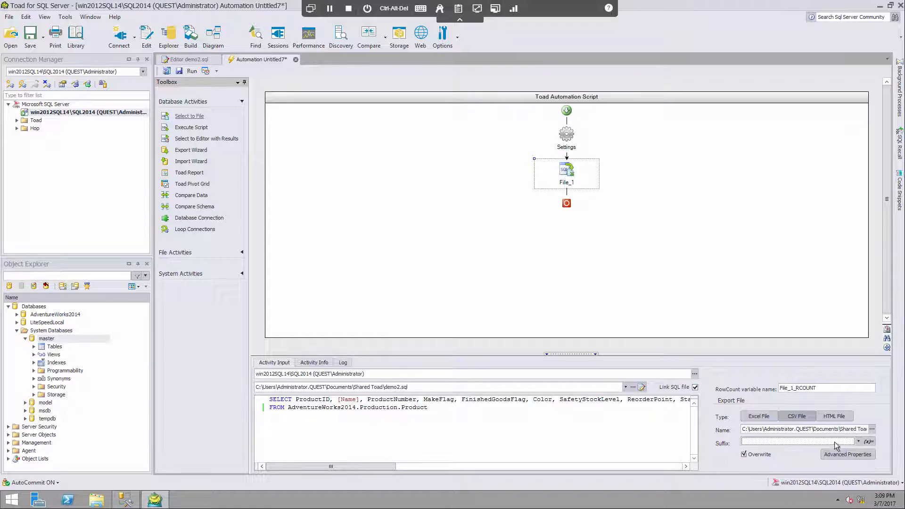
{"action": "left_click", "coordinate": [869, 442]}
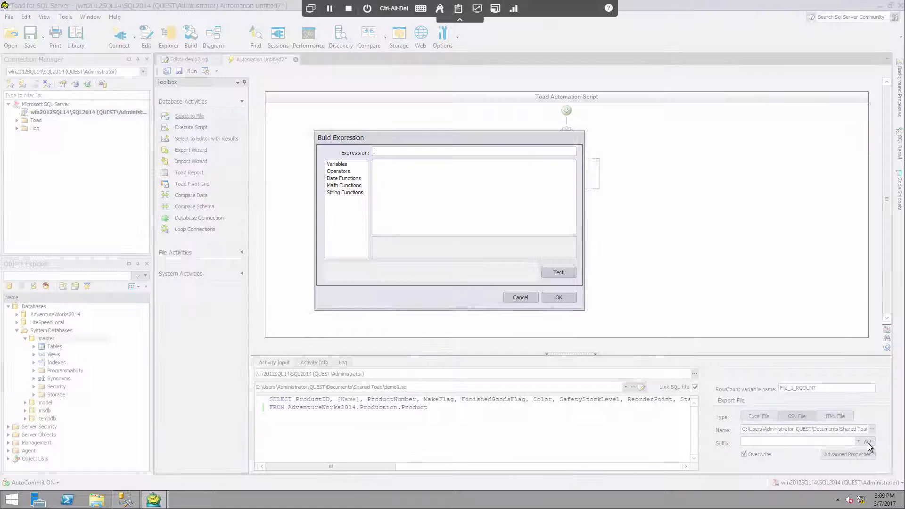
{"action": "left_click", "coordinate": [350, 186]}
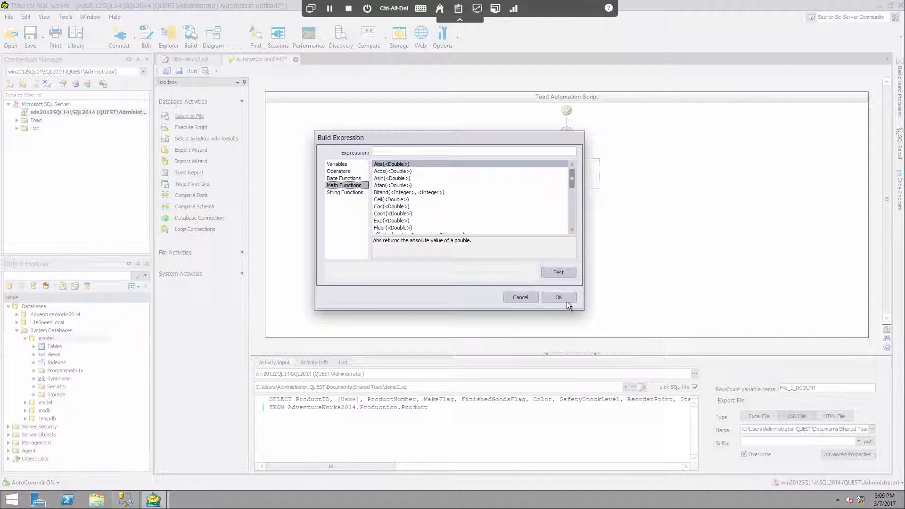
{"action": "left_click", "coordinate": [527, 298]}
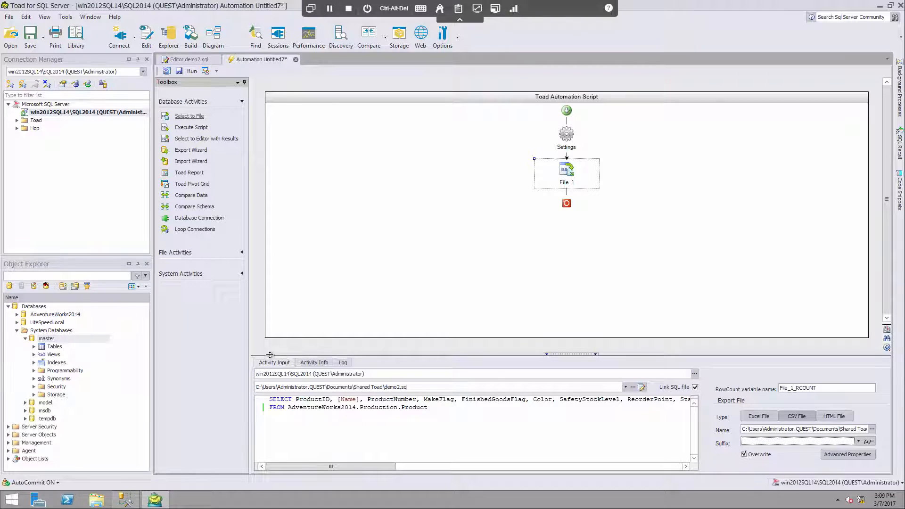
Step: Rename the File_1 activity to Demo_file_gizmo, keeping its existing description
{"action": "left_click", "coordinate": [318, 364]}
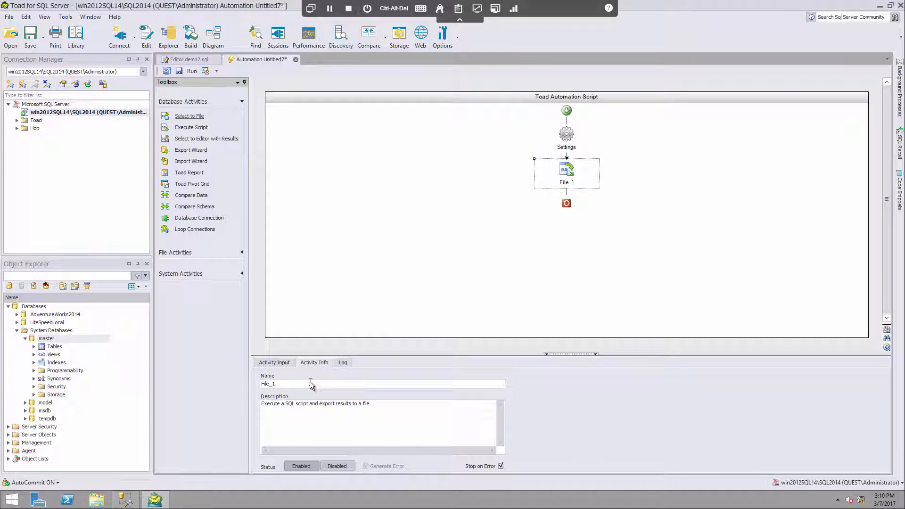
{"action": "key", "text": "BackSpace"}
{"action": "key", "text": "BackSpace"}
{"action": "key", "text": "BackSpace"}
{"action": "key", "text": "BackSpace"}
{"action": "key", "text": "BackSpace"}
{"action": "type", "text": "Demo_file_gizmo"}
{"action": "left_click", "coordinate": [360, 405]}
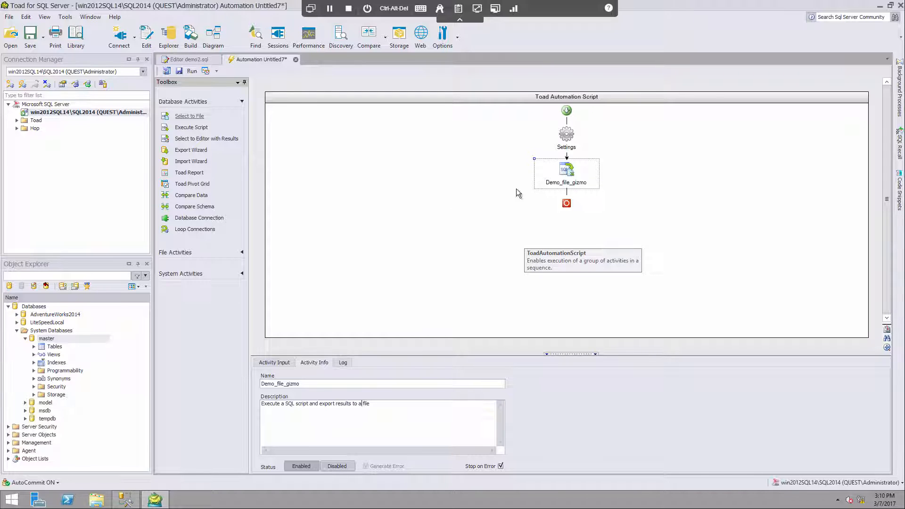
Step: Disable and re-enable the Demo_file_gizmo activity, and check the execution log before returning to the activity's input settings
{"action": "left_click", "coordinate": [332, 468]}
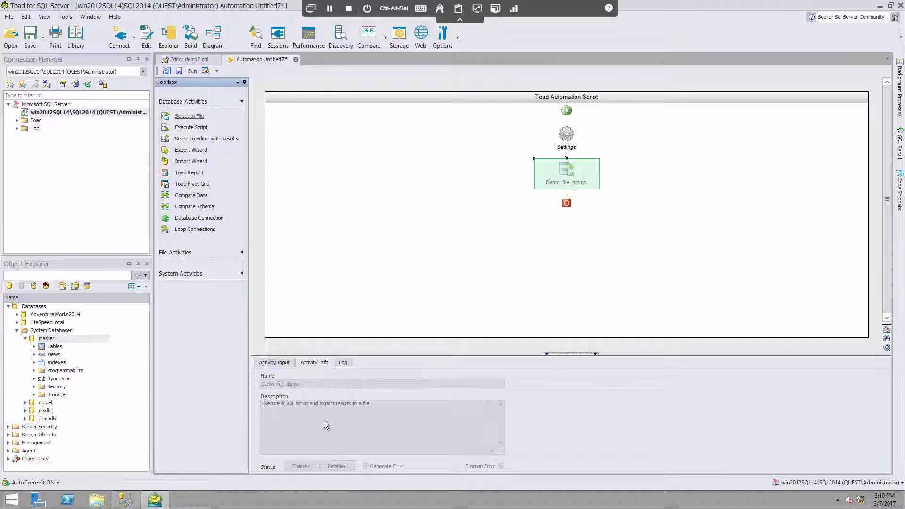
{"action": "right_click", "coordinate": [584, 172]}
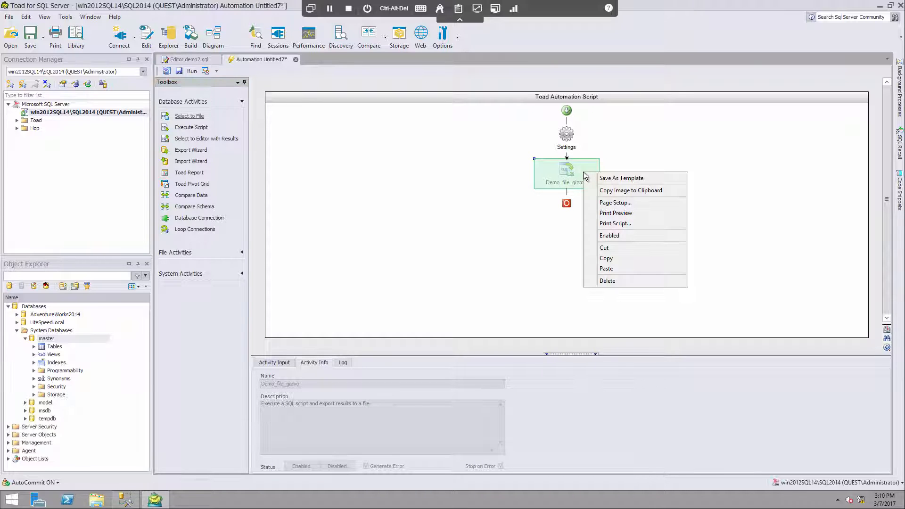
{"action": "left_click", "coordinate": [625, 236]}
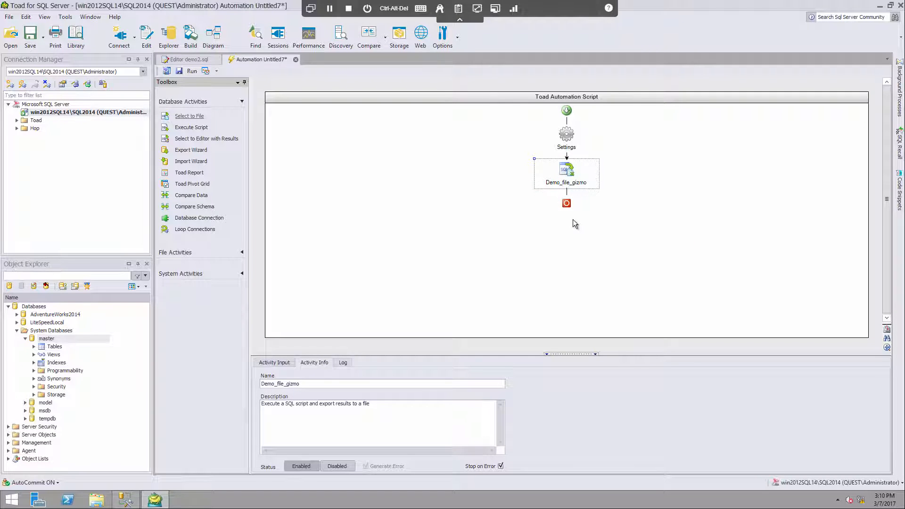
{"action": "left_click", "coordinate": [342, 364]}
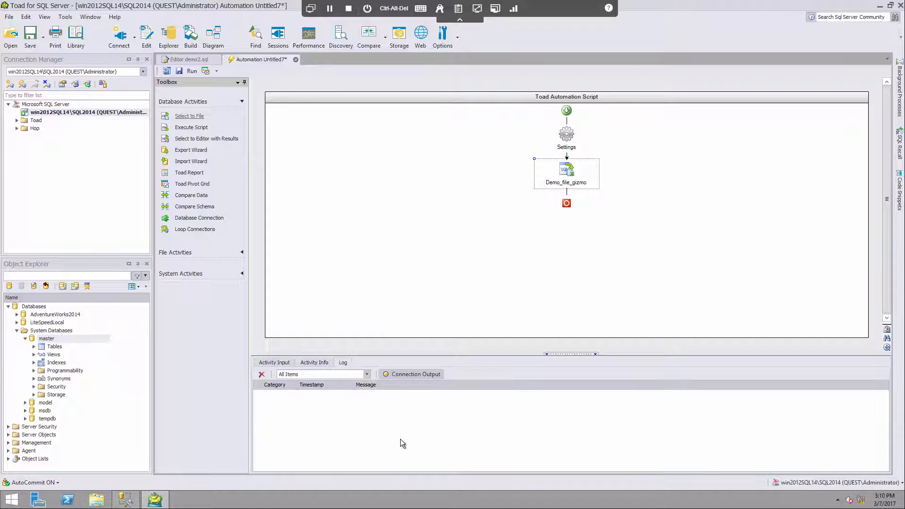
{"action": "left_click", "coordinate": [284, 364]}
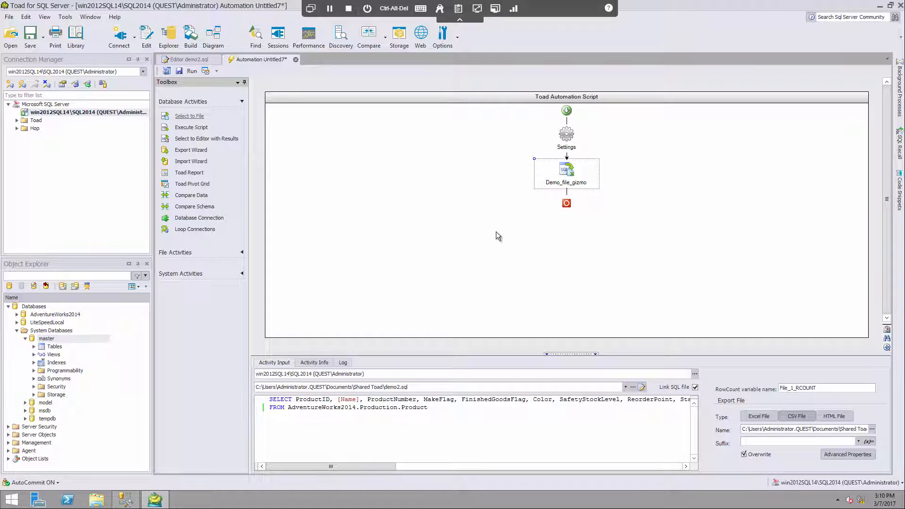
Step: Save the automation script as demoAutomation2.tas in the Shared Toad folder, basing the name on the existing demoAutomation.tas file
{"action": "left_click", "coordinate": [180, 73]}
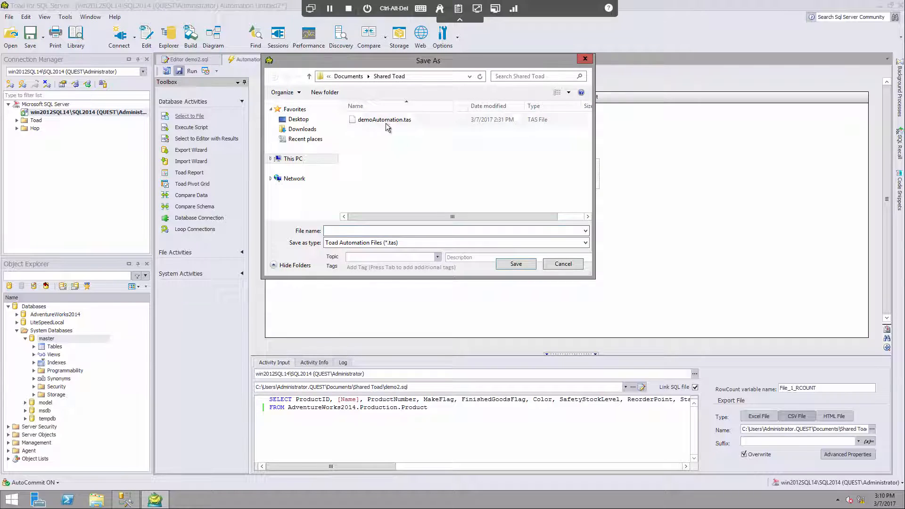
{"action": "left_click", "coordinate": [386, 125]}
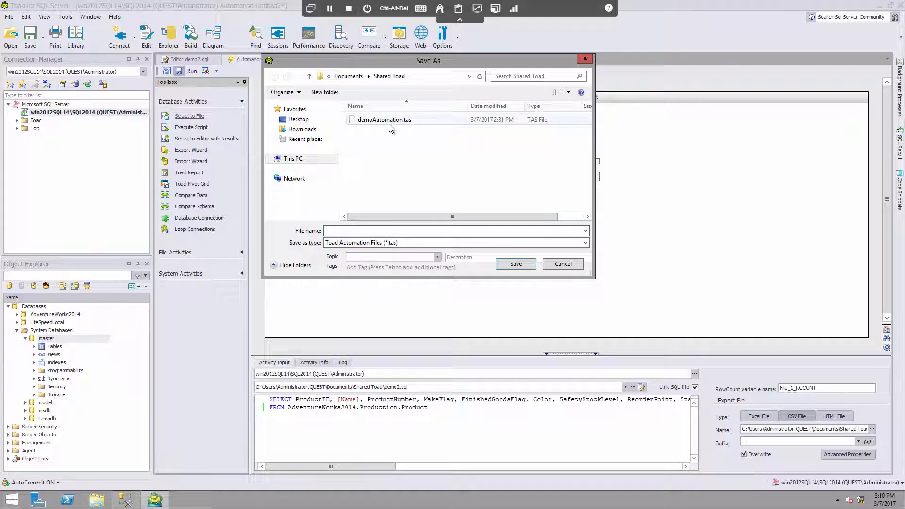
{"action": "left_click", "coordinate": [373, 231]}
{"action": "left_click", "coordinate": [391, 229]}
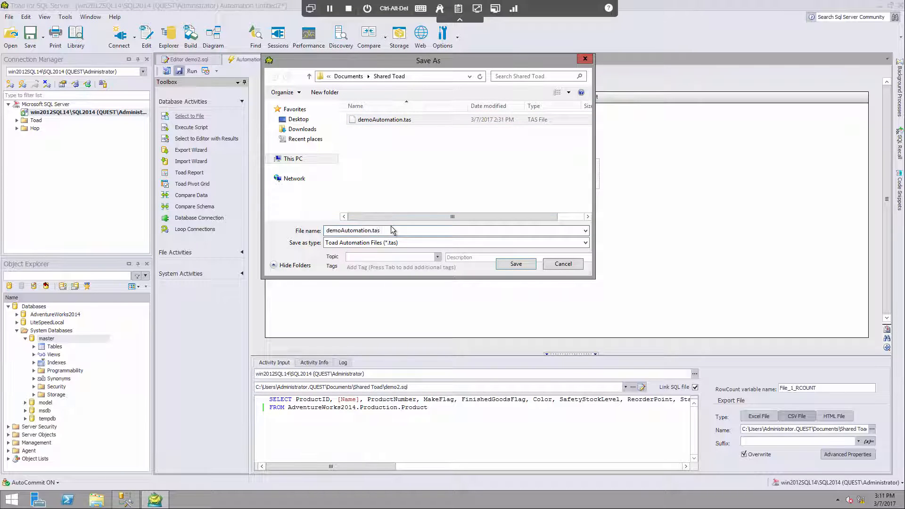
{"action": "type", "text": "1"}
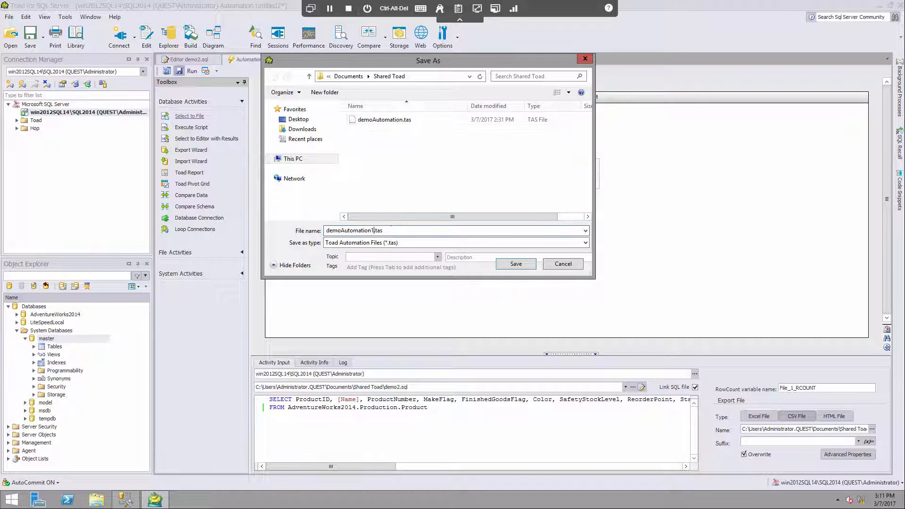
{"action": "left_click", "coordinate": [517, 265]}
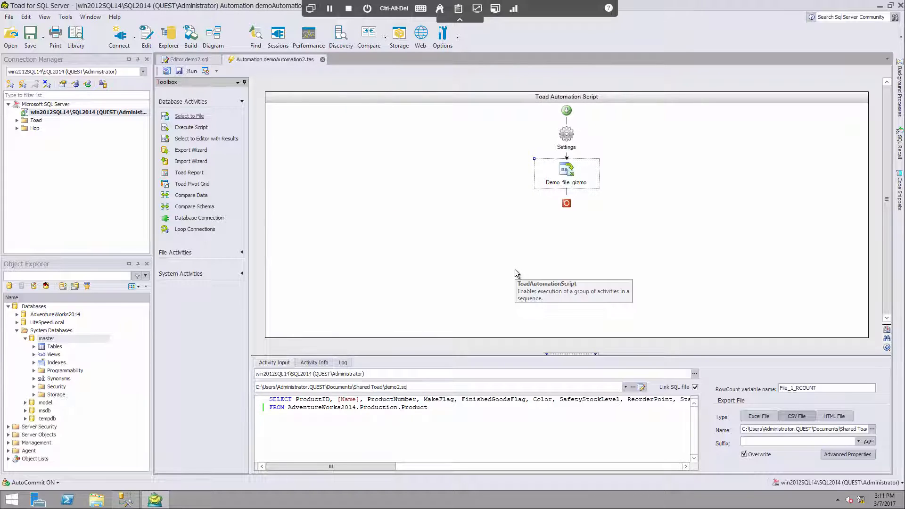